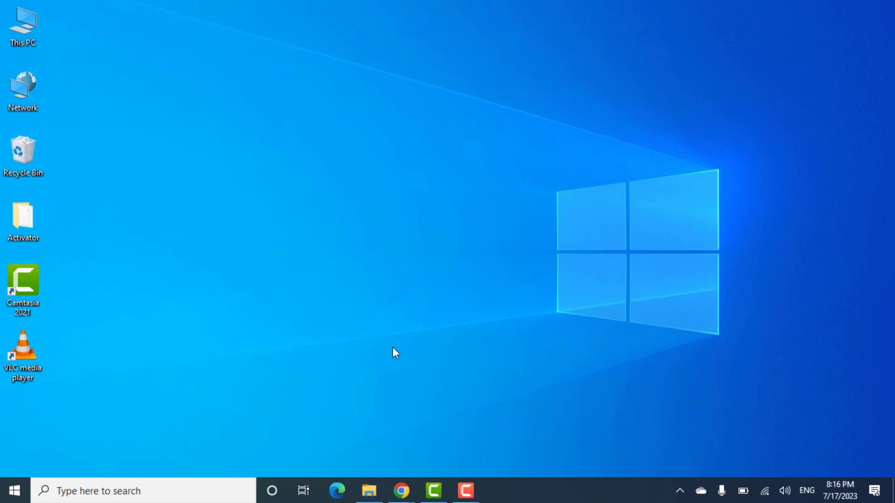
# Switch to the Chrome window with Get Into PC and search the site for microsoft office 2010.
pyautogui.moveTo(401, 490)
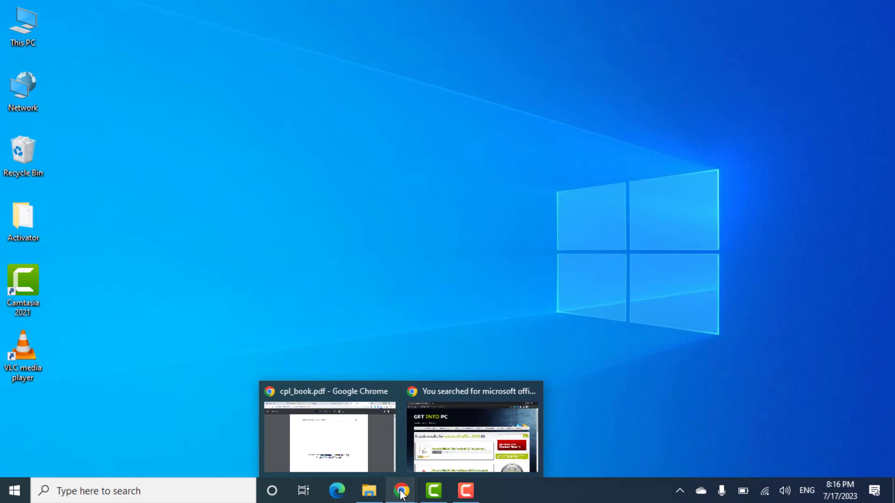
pyautogui.click(429, 451)
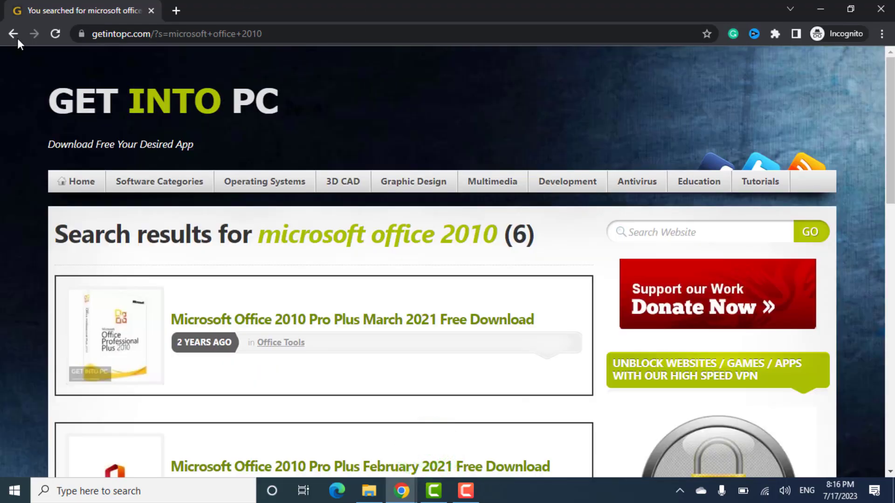
pyautogui.click(10, 36)
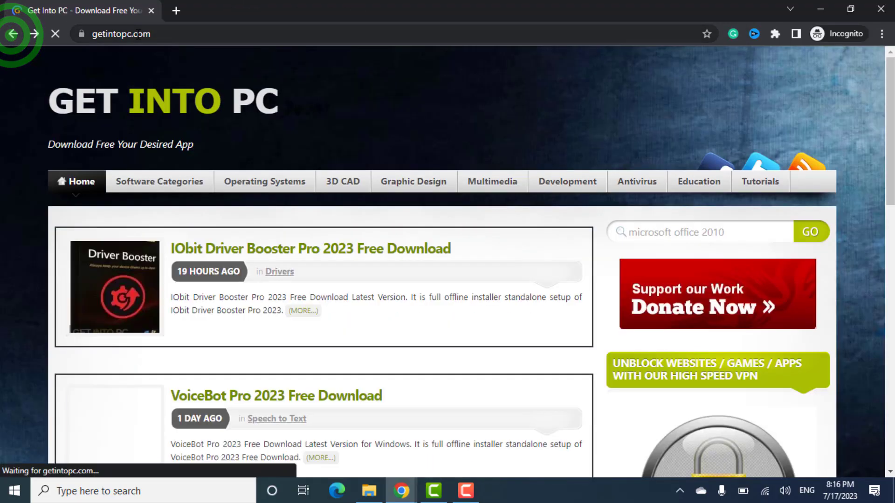
pyautogui.click(41, 33)
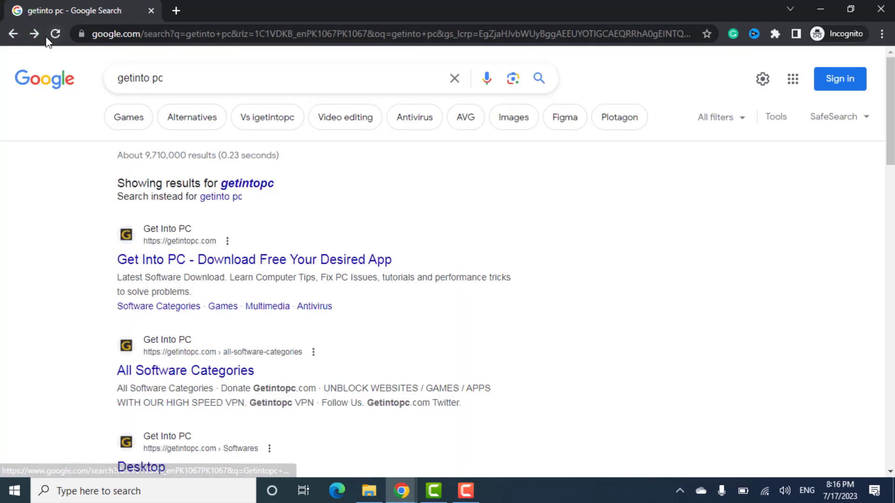
pyautogui.click(34, 34)
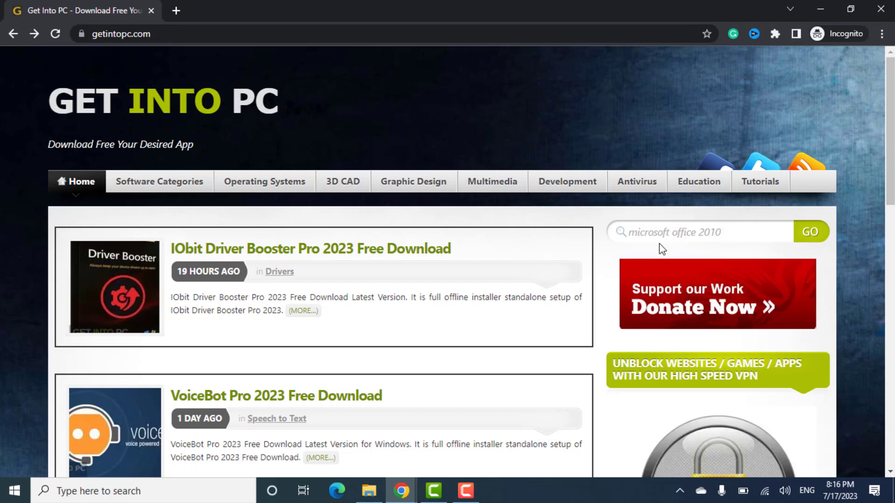
pyautogui.click(738, 231)
pyautogui.click(817, 233)
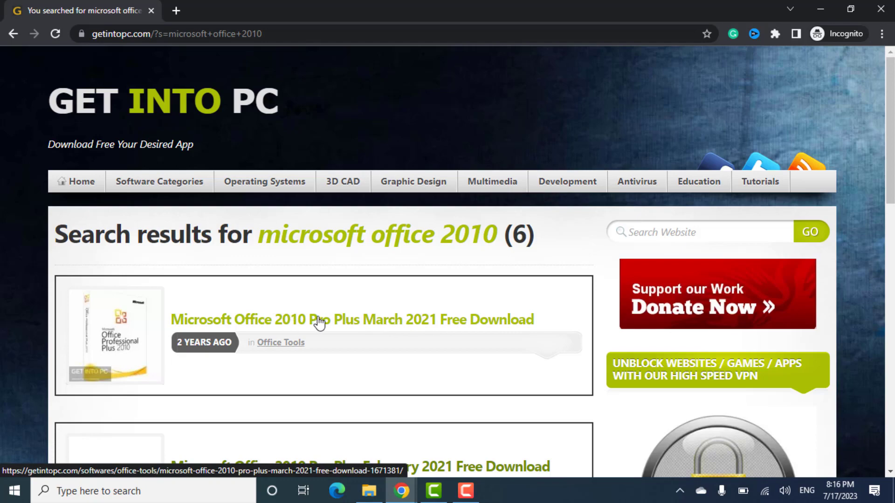
# Open the Microsoft Office 2010 Pro Plus March 2021 page and find its 64-bit download section.
pyautogui.click(318, 321)
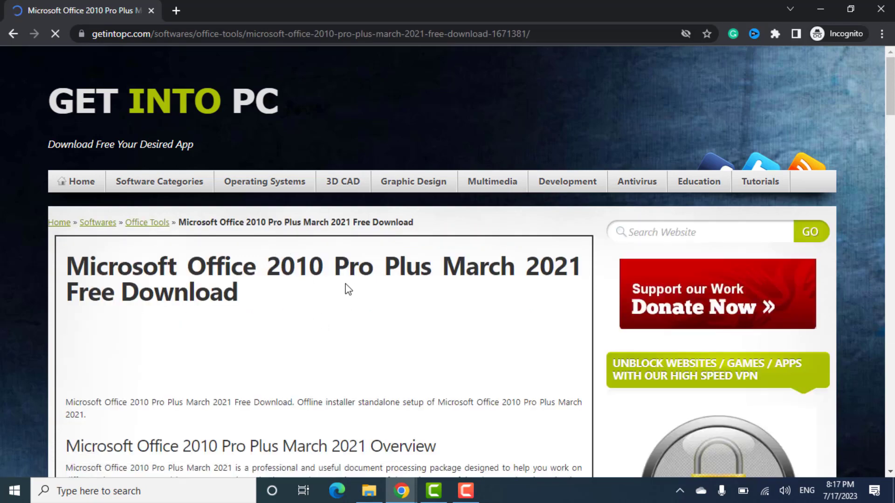
pyautogui.scroll(-5, 248, 303)
pyautogui.scroll(-15, 247, 306)
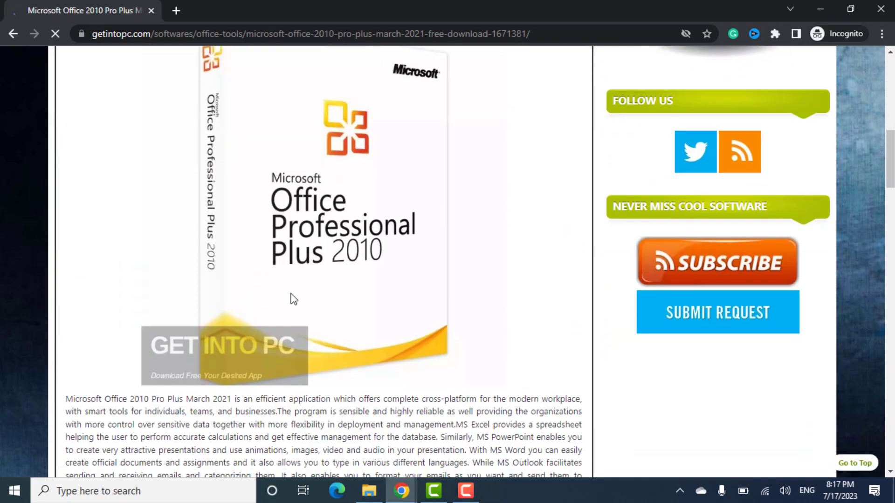
pyautogui.scroll(-15, 282, 292)
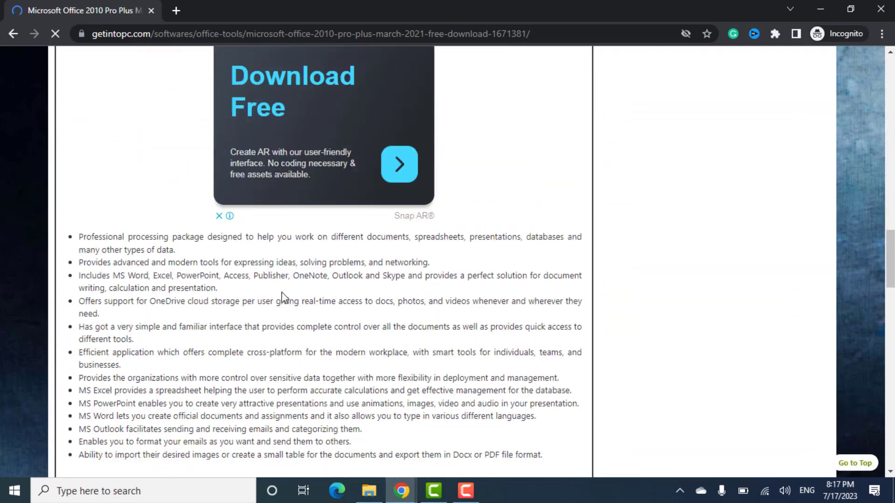
pyautogui.scroll(-8, 283, 299)
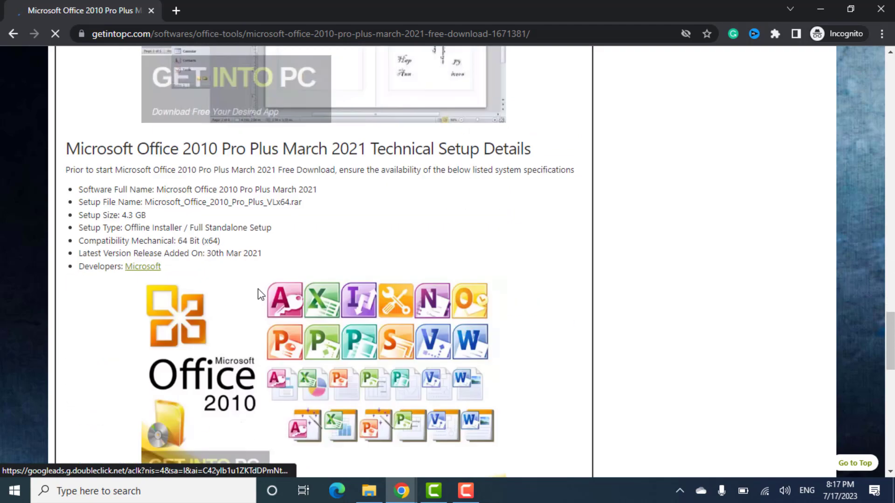
pyautogui.scroll(-3, 387, 291)
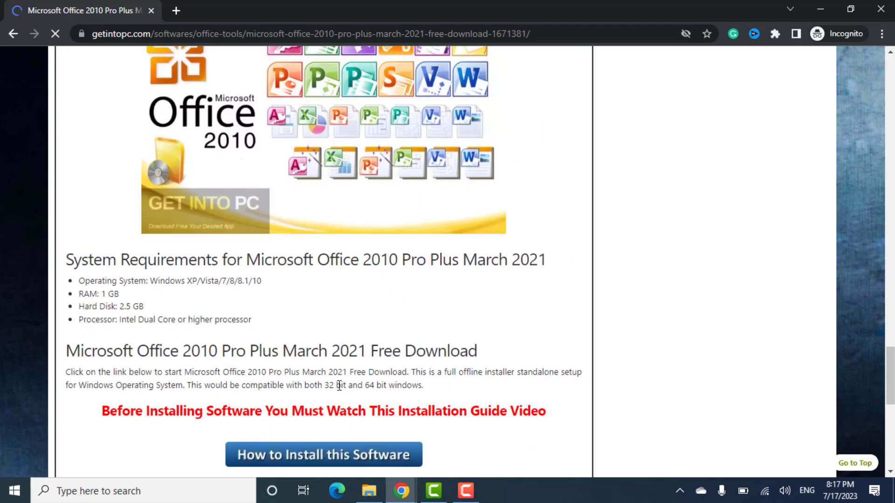
pyautogui.scroll(-4, 266, 298)
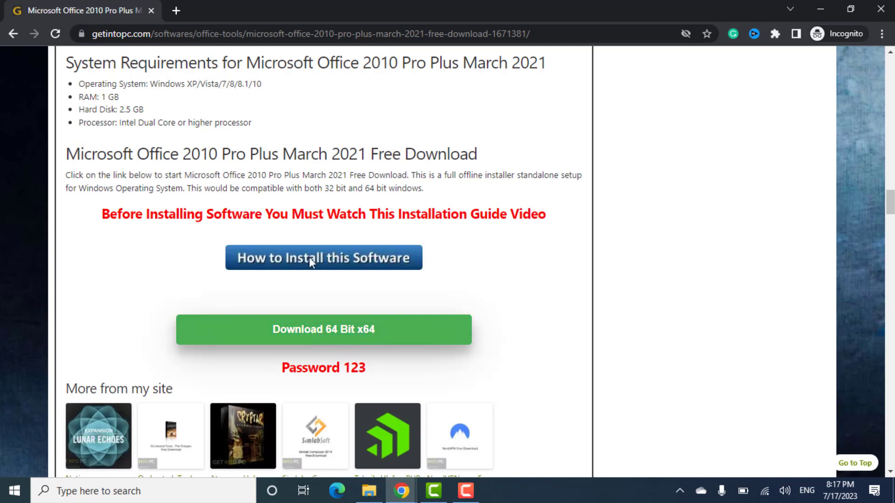
# Switch to the Offices folder in File Explorer, widen the Name column and select the Microsoft Office Enterprise 2010 archive.
pyautogui.click(824, 9)
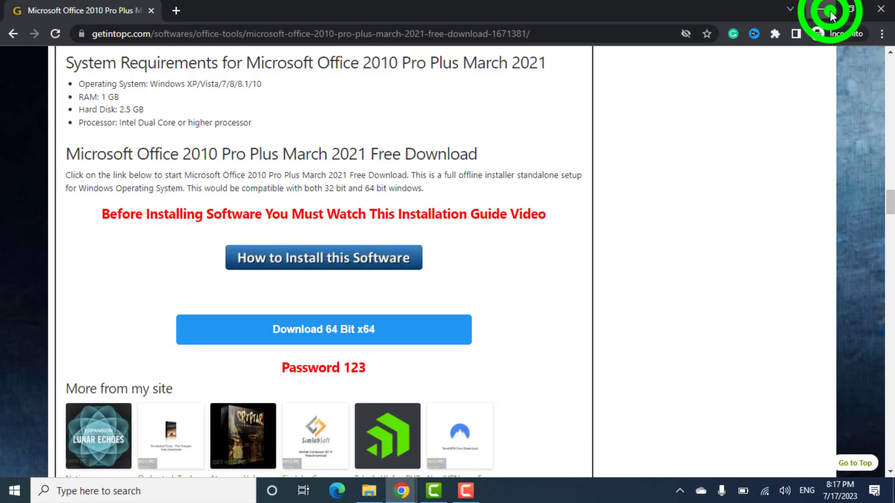
pyautogui.click(373, 488)
pyautogui.click(268, 84)
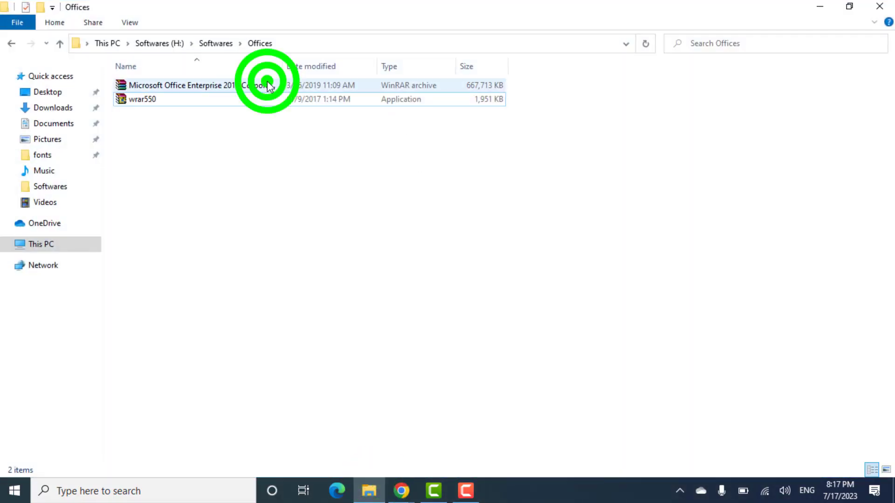
pyautogui.moveTo(284, 66); pyautogui.dragTo(503, 62)
pyautogui.click(411, 131)
pyautogui.click(385, 88)
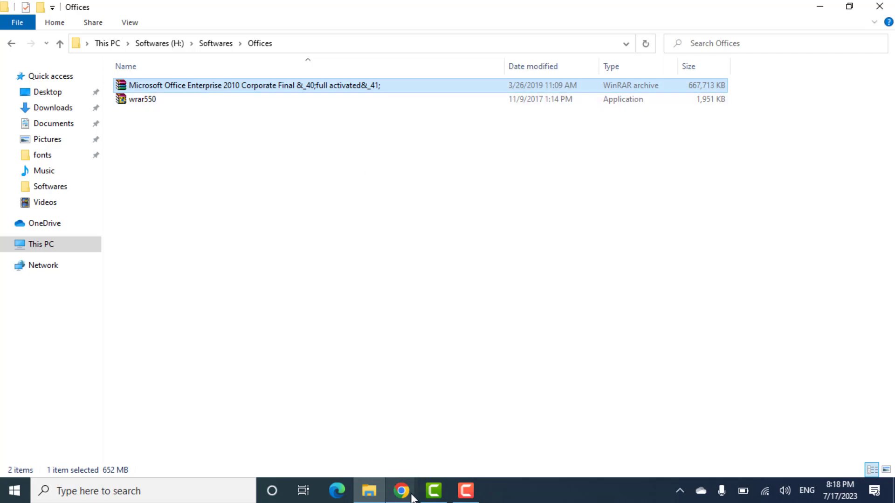
# Switch to Chrome and search Google for winrar in a new tab, then return to the Offices folder.
pyautogui.moveTo(412, 498)
pyautogui.click(442, 433)
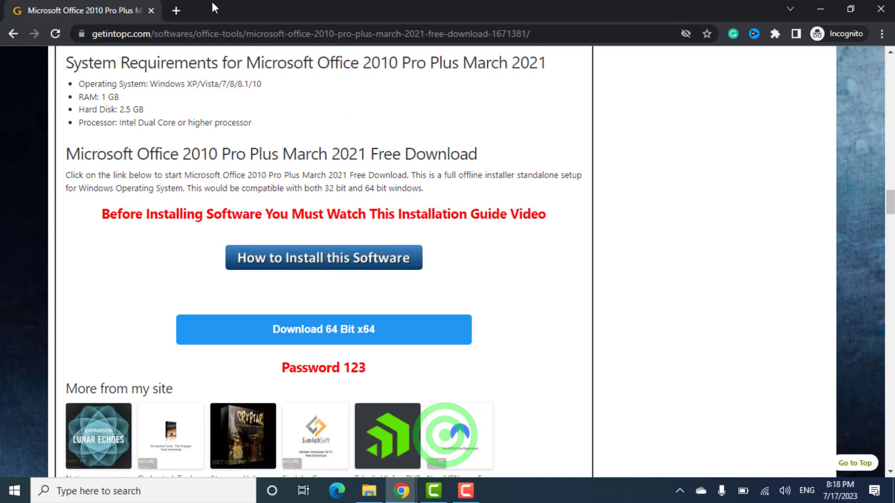
pyautogui.click(176, 10)
pyautogui.write('wi')
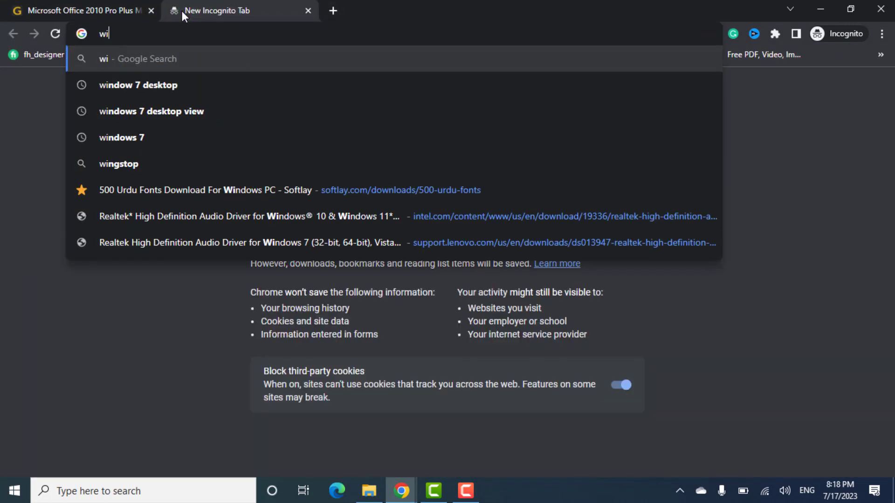
pyautogui.write('nrar')
pyautogui.press('Return')
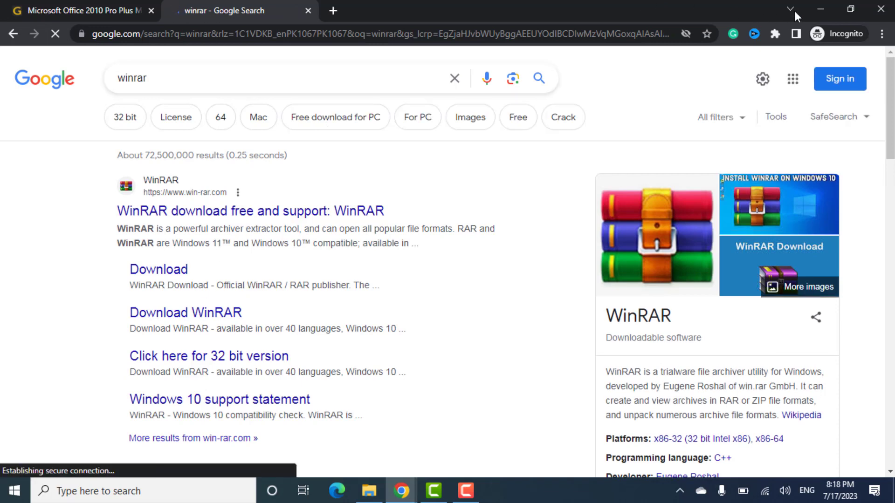
pyautogui.click(819, 8)
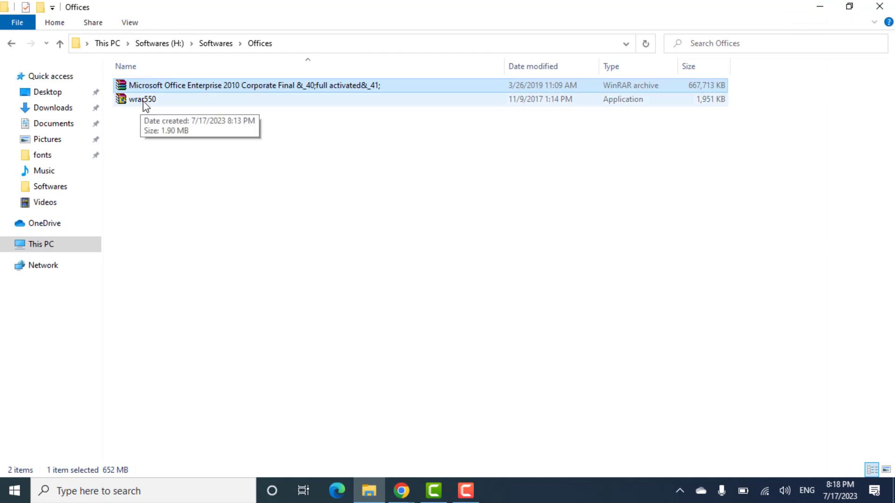
# Open the Microsoft Office Enterprise 2010 archive with WinRAR archiver and run setup.exe from its inner folder.
pyautogui.click(197, 86)
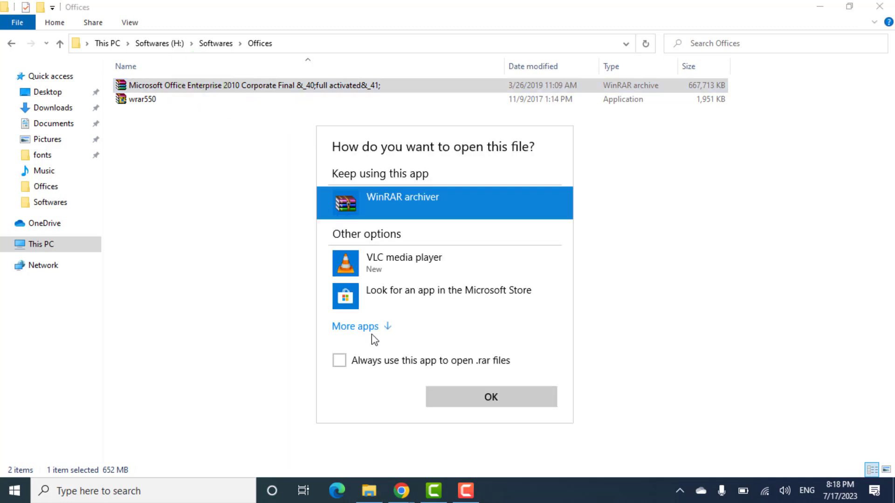
pyautogui.click(460, 399)
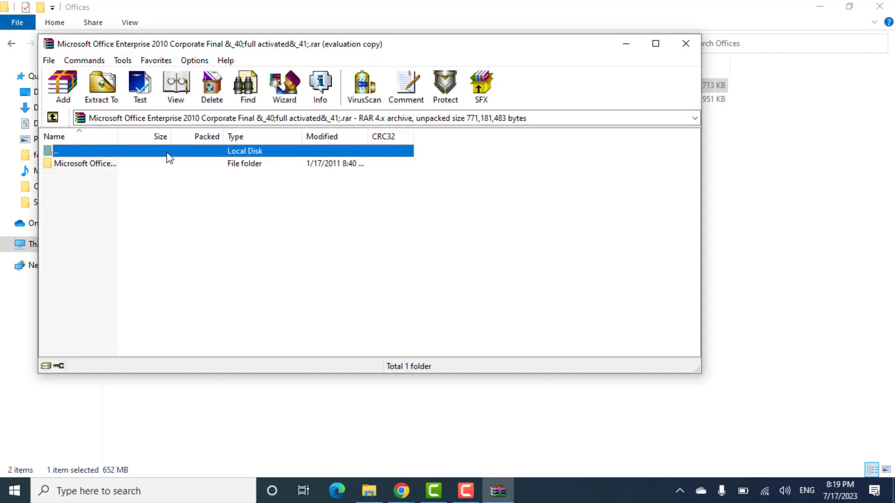
pyautogui.doubleClick(88, 164)
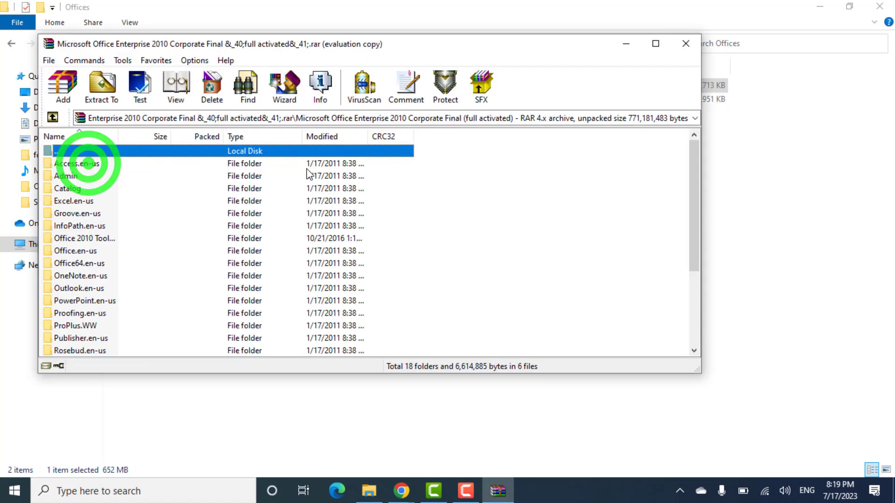
pyautogui.scroll(-3, 219, 176)
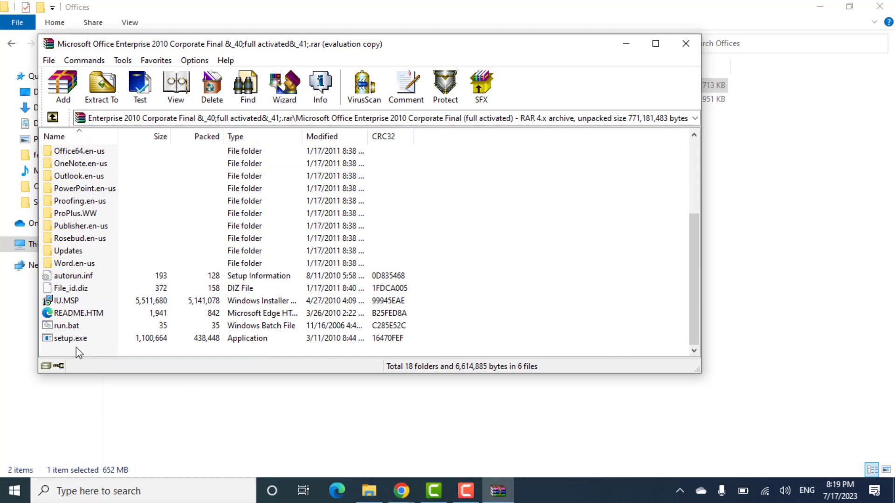
pyautogui.doubleClick(155, 337)
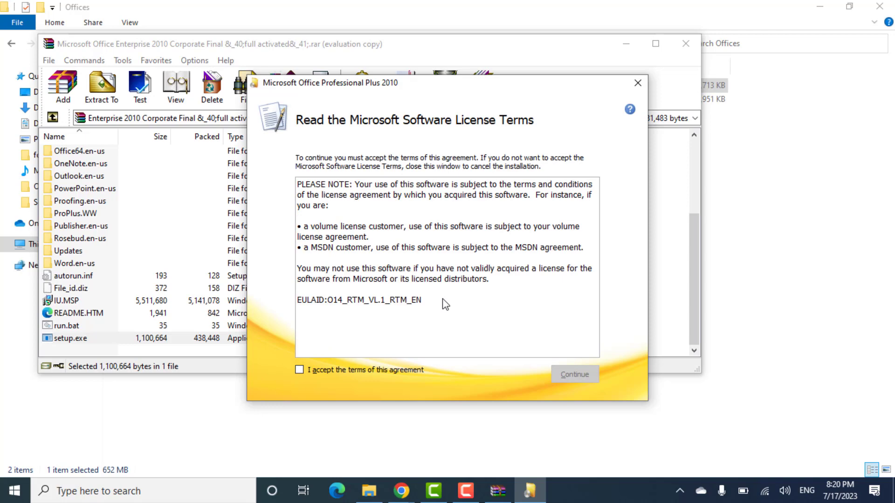
# Accept the license terms, then install Microsoft Office Professional Plus 2010 and close the finished installer.
pyautogui.click(380, 367)
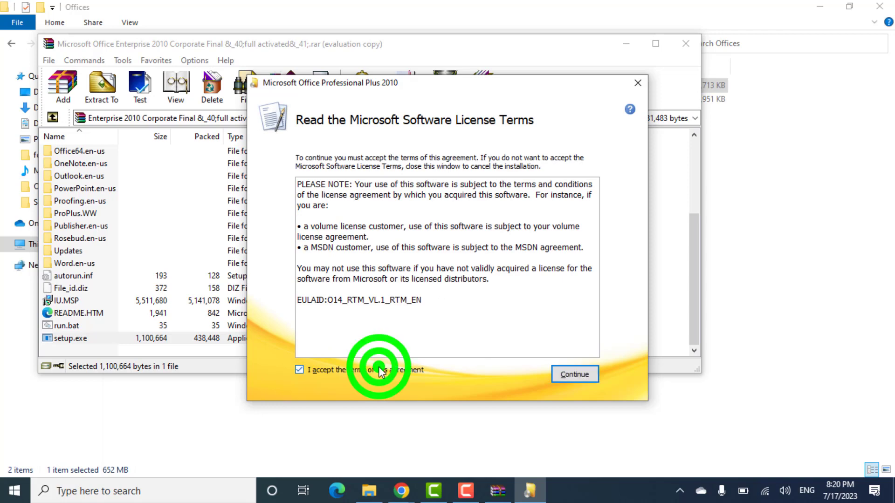
pyautogui.click(575, 374)
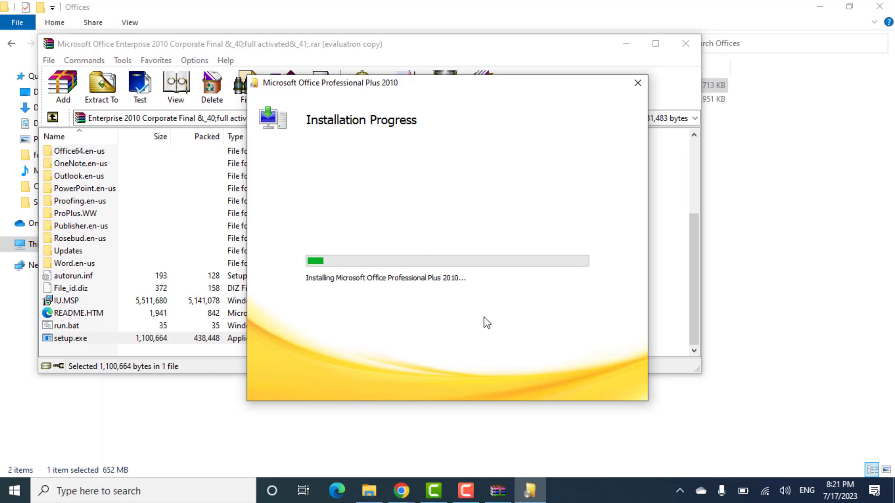
pyautogui.click(381, 130)
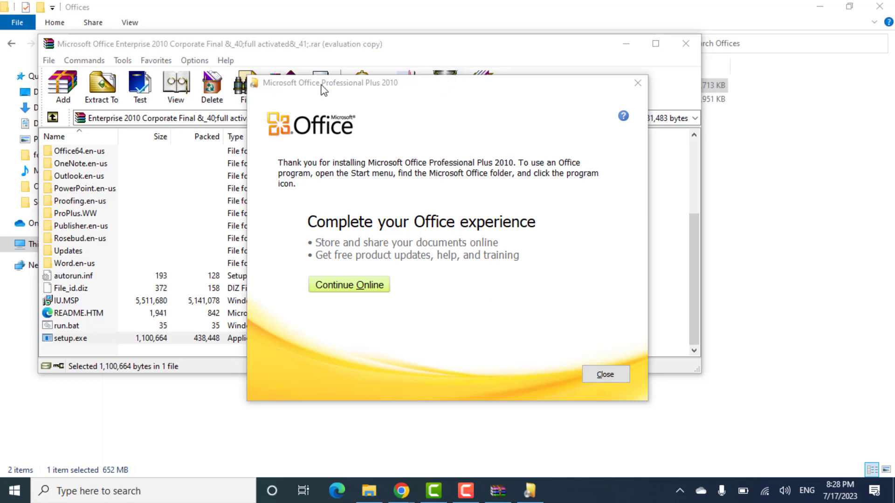
pyautogui.click(606, 376)
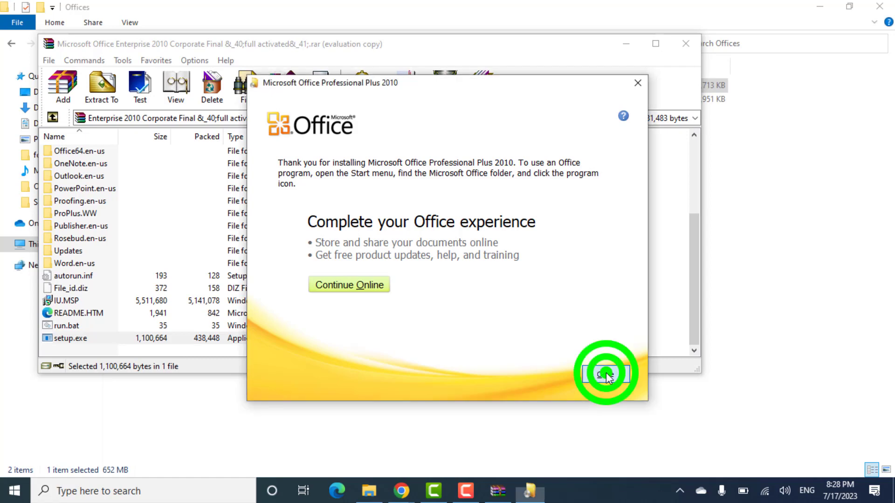